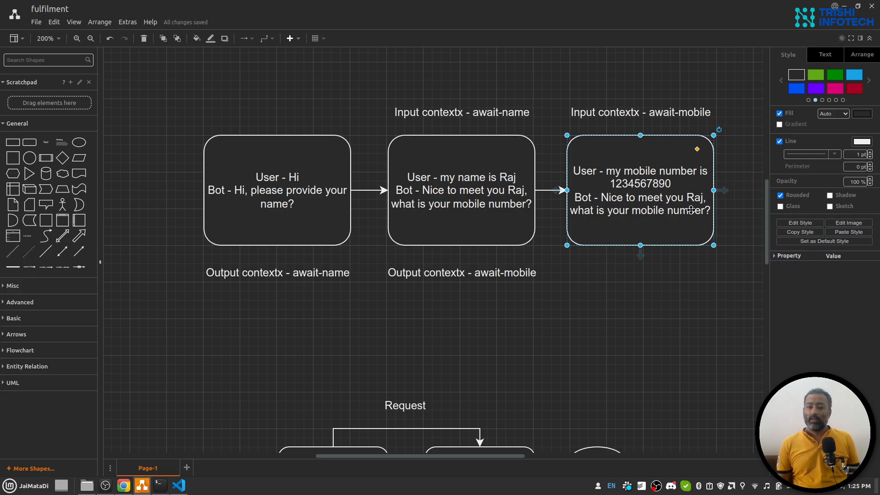
Replace the bot's reply in the mobile-number box of the flow diagram with "Thank you for the information.".
double_click(605, 202)
drag(601, 201, 709, 218)
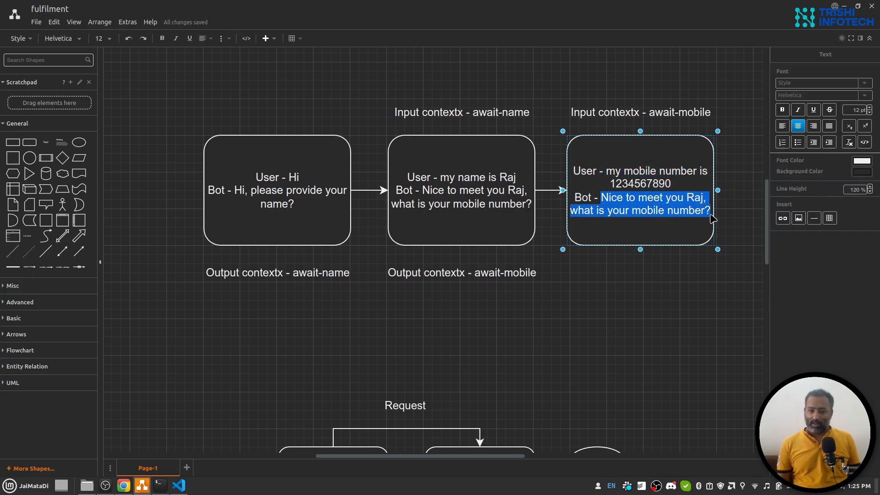
text(Thank you for the information.)
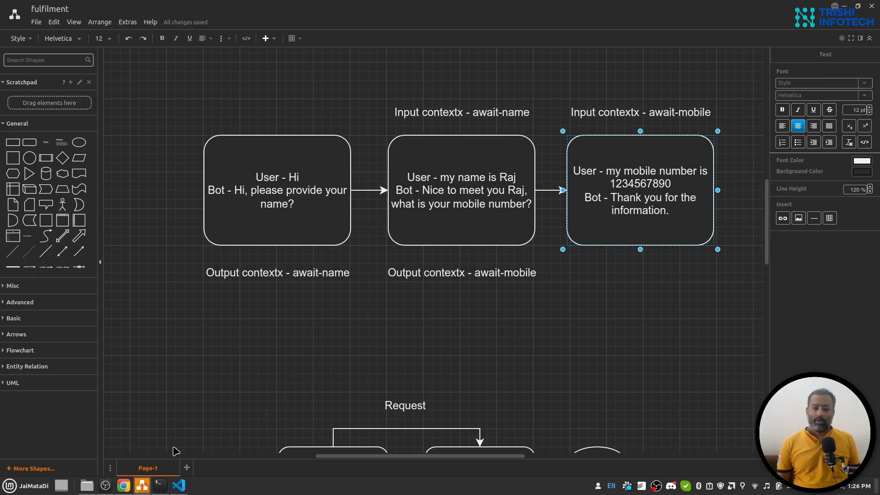
Switch to Chrome and search the web for ngrok in a new tab.
click(123, 485)
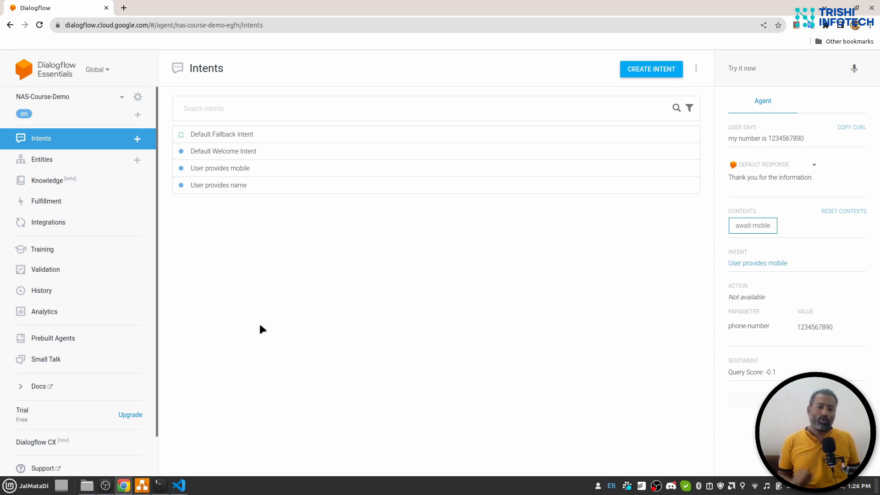
click(179, 484)
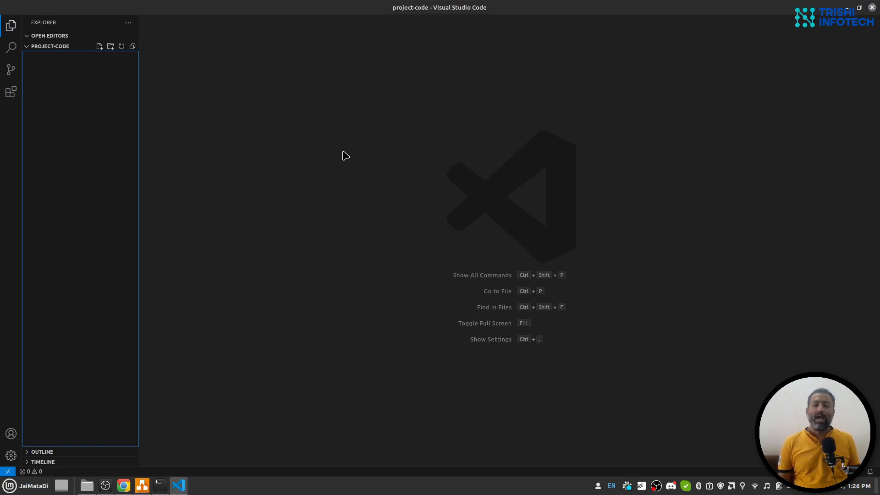
click(124, 486)
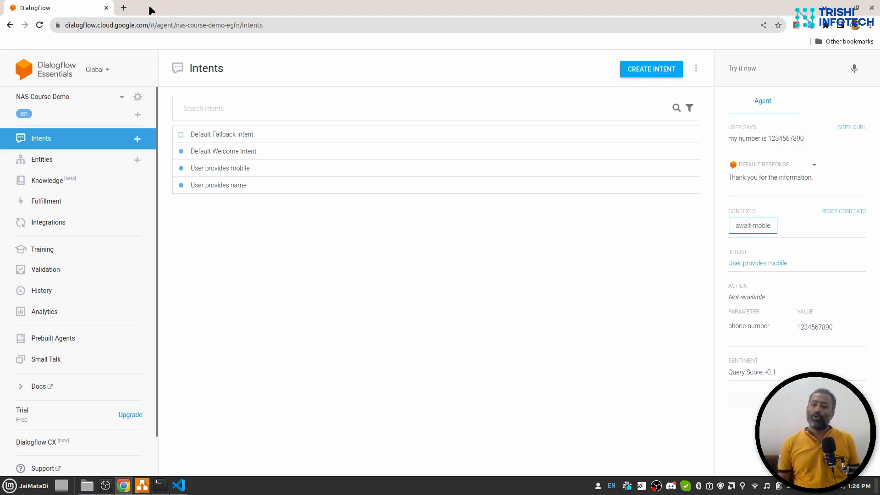
click(123, 7)
text(ngrok)
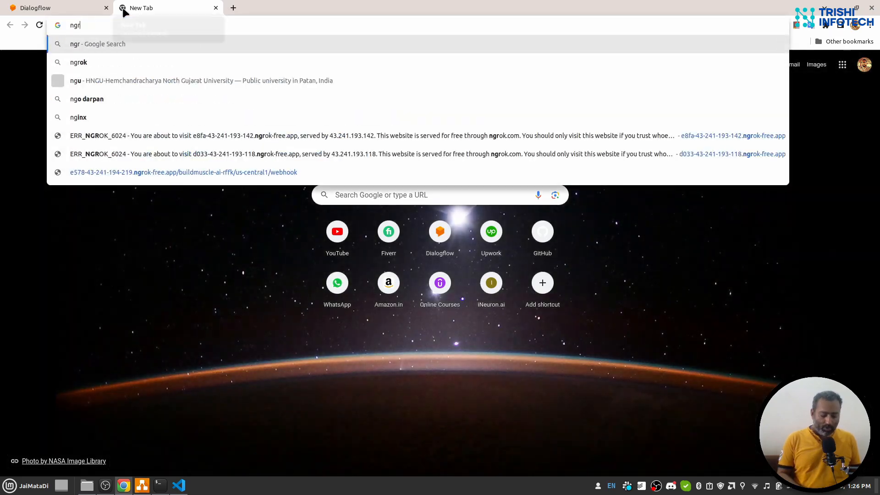
key(Return)
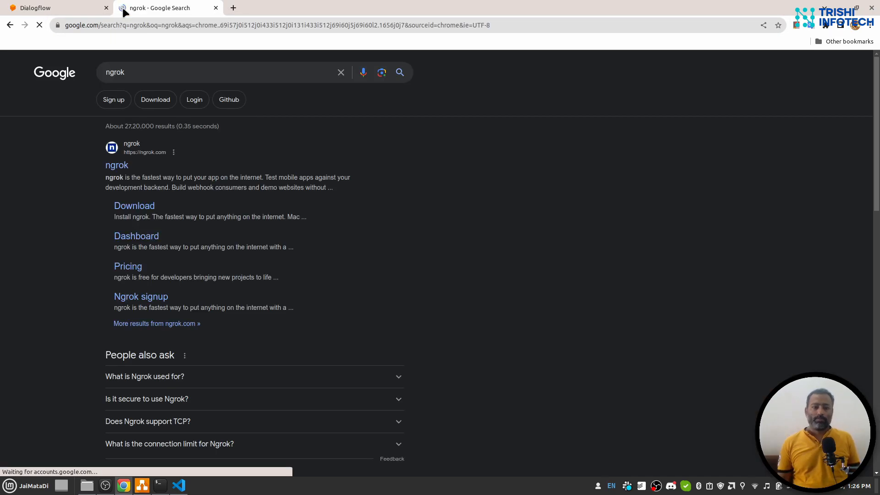
Open the ngrok website from the search results and dismiss its privacy dialog.
click(123, 169)
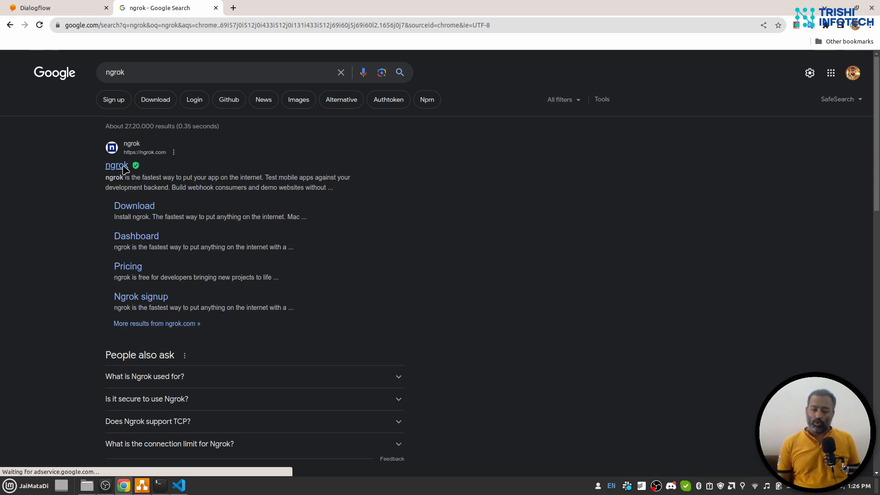
click(176, 484)
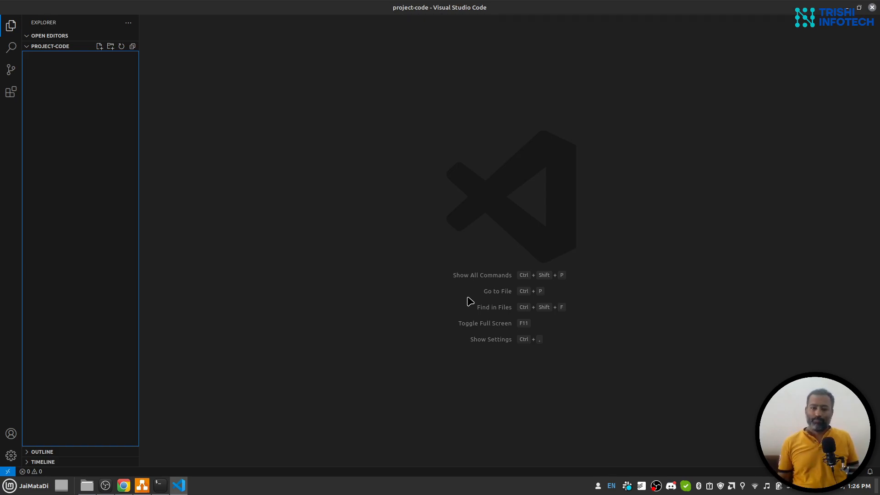
click(118, 491)
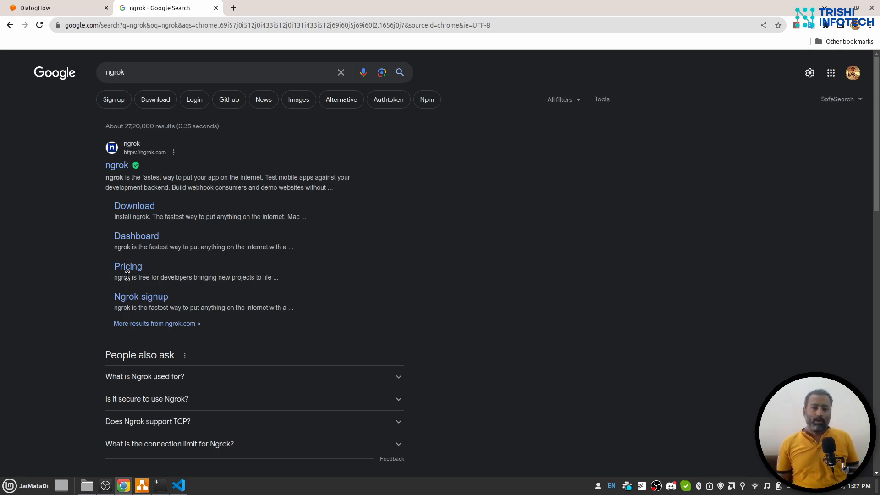
click(121, 166)
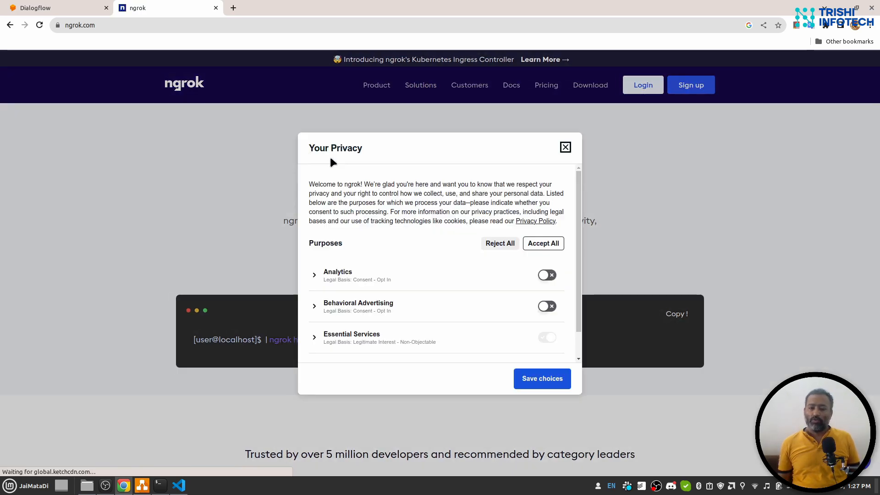
click(566, 148)
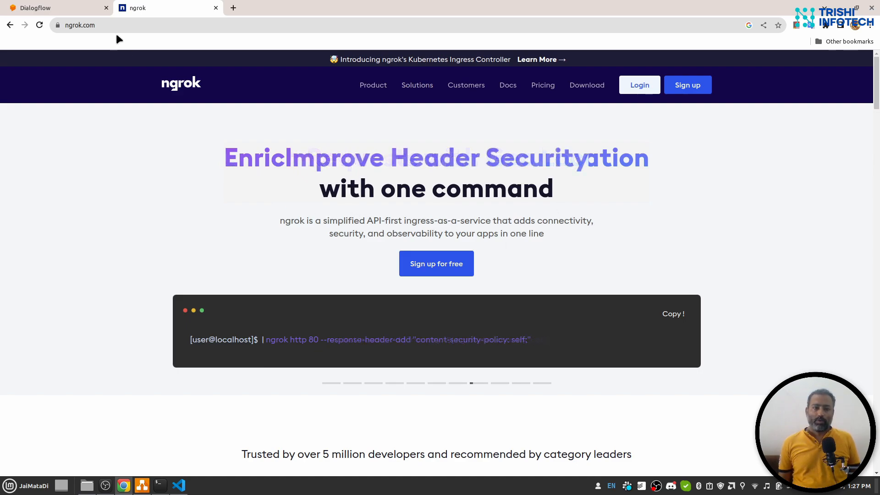
Return to Dialogflow, open the "User provides mobile" intent and remove its "Thank you for the information." text response.
click(90, 5)
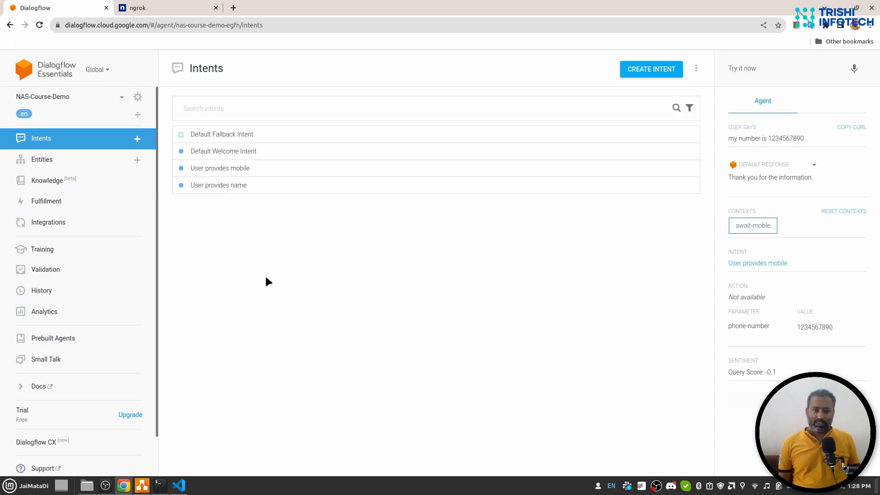
click(232, 173)
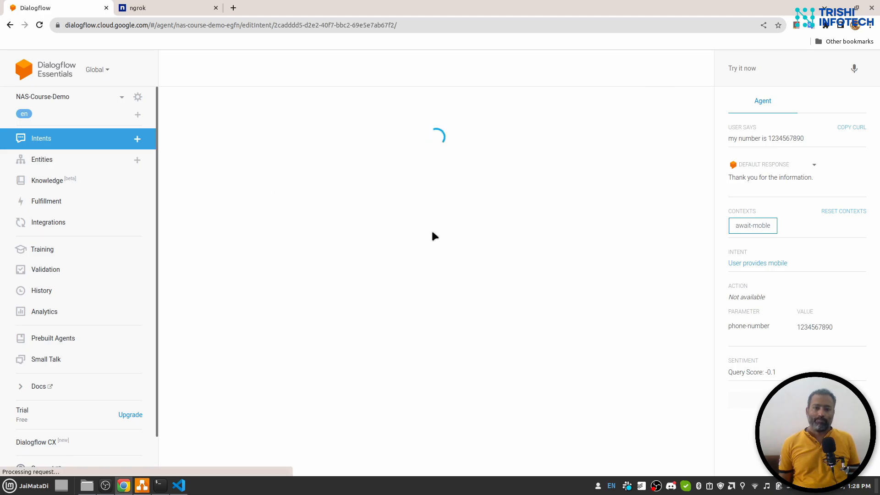
scroll(430, 229, down, 8)
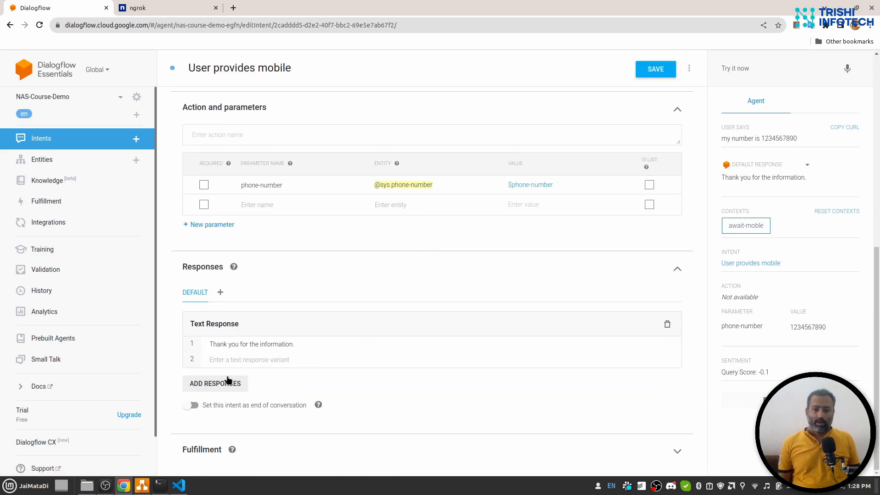
click(671, 343)
Enable the webhook call for the "User provides mobile" intent under its fulfillment settings and save the intent.
click(211, 449)
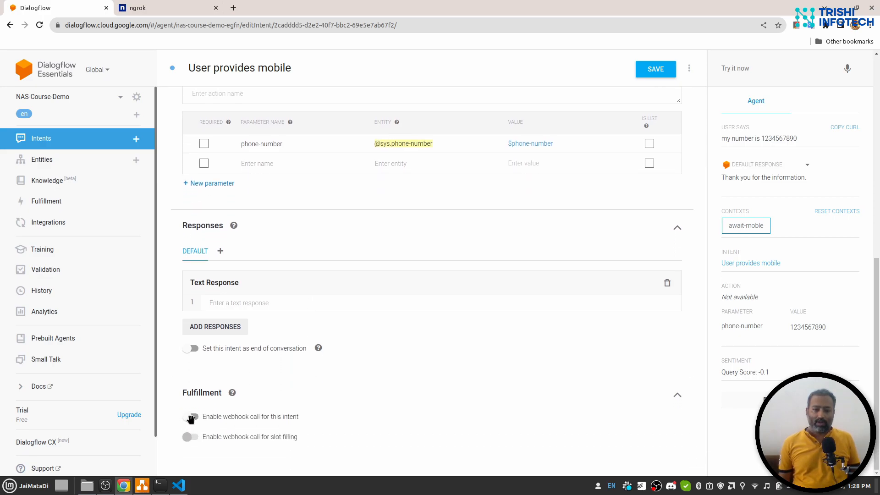
click(190, 418)
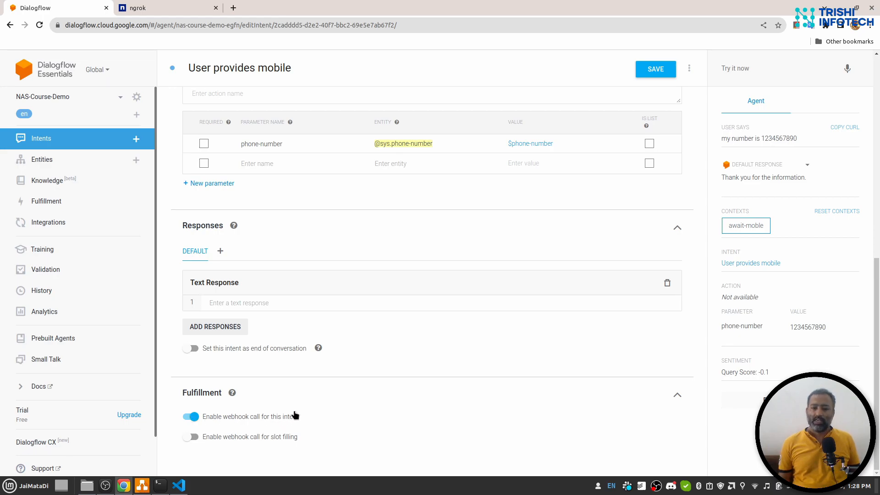
click(654, 69)
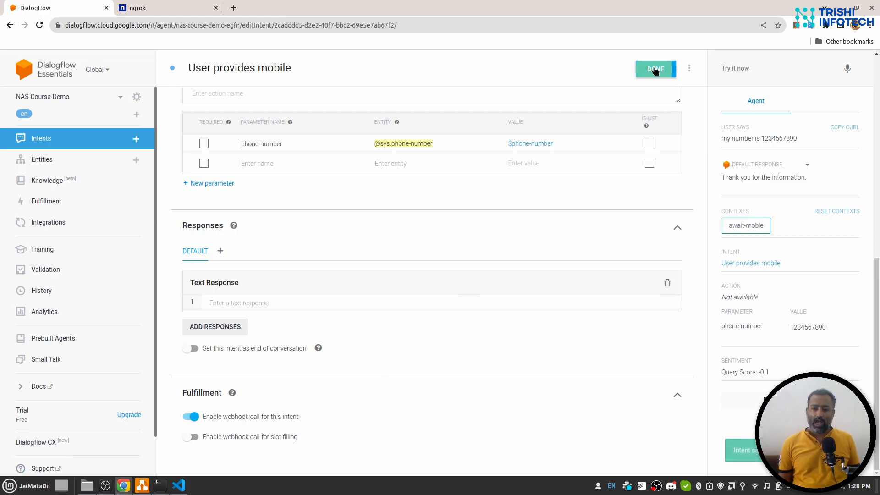
Test the agent by sending "hi" and replying with the earlier phrase that gives the user's name.
click(774, 69)
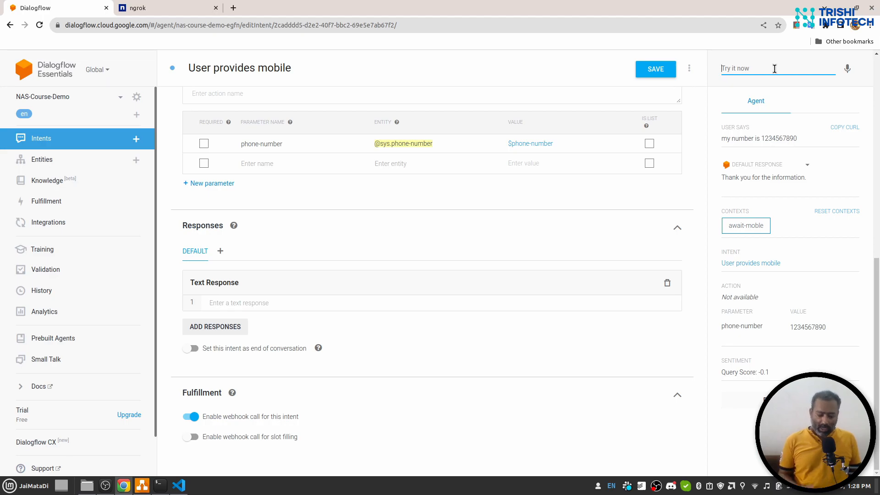
text(hi)
key(Return)
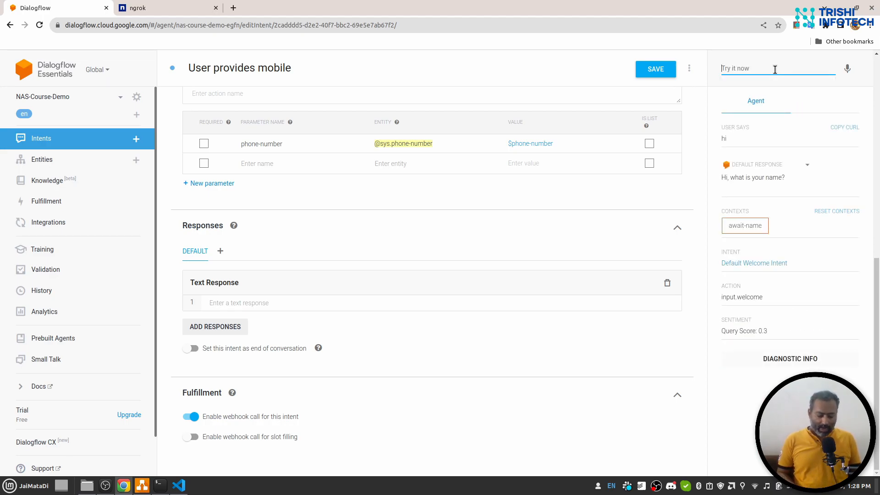
text(my)
key(Down)
key(Down)
key(Return)
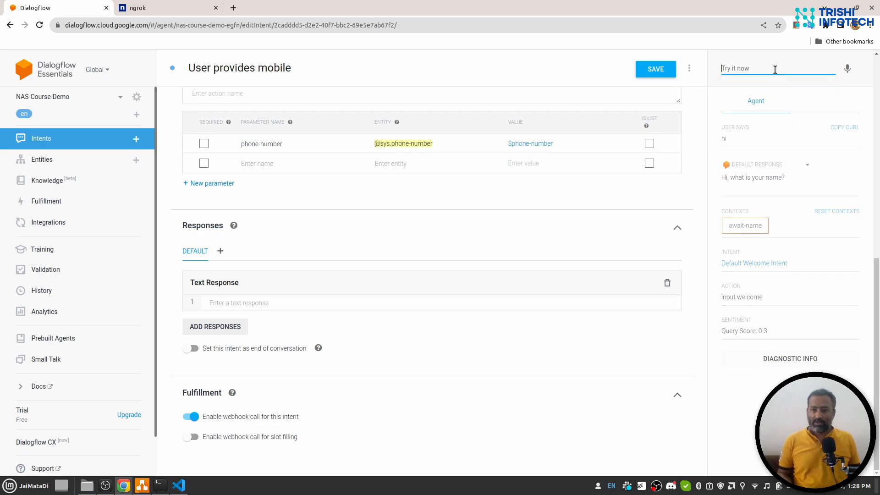
Continue the test conversation by sending the earlier phrase that gives the user's mobile number.
text(my)
key(Down)
key(Down)
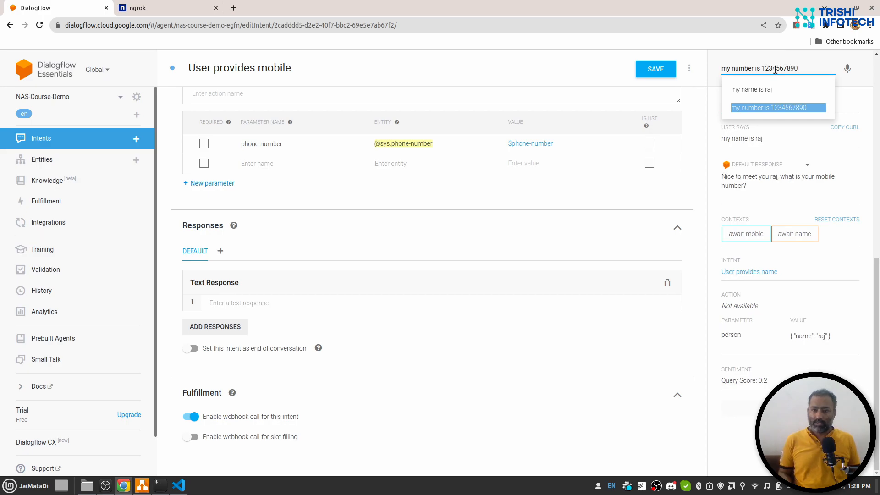
key(Return)
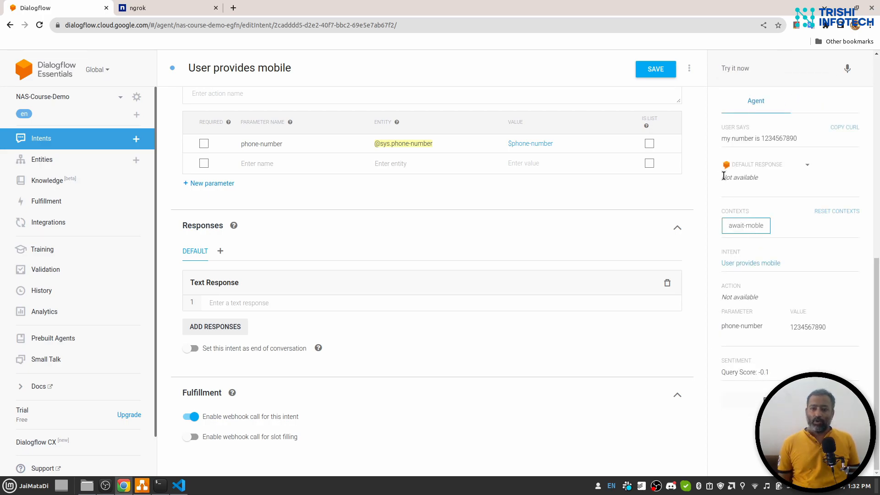
Inspect the default response and the raw API response in the diagnostic info for the mobile-number test.
drag(723, 176, 764, 180)
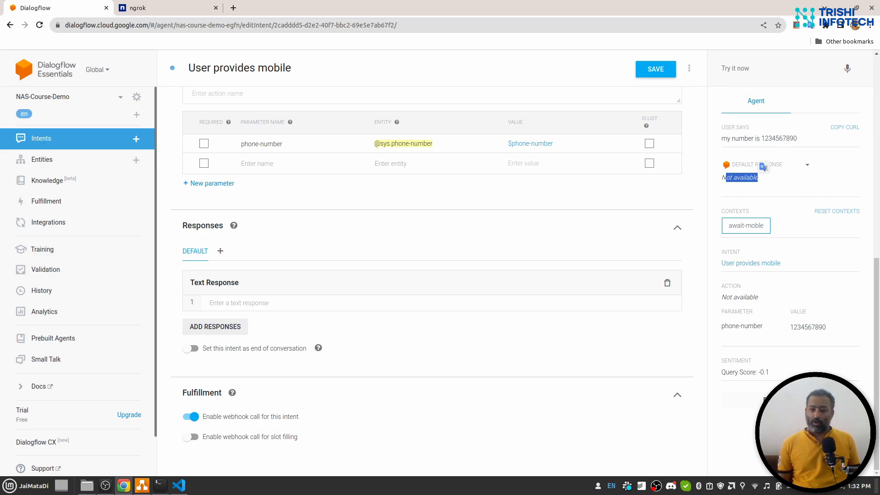
click(746, 400)
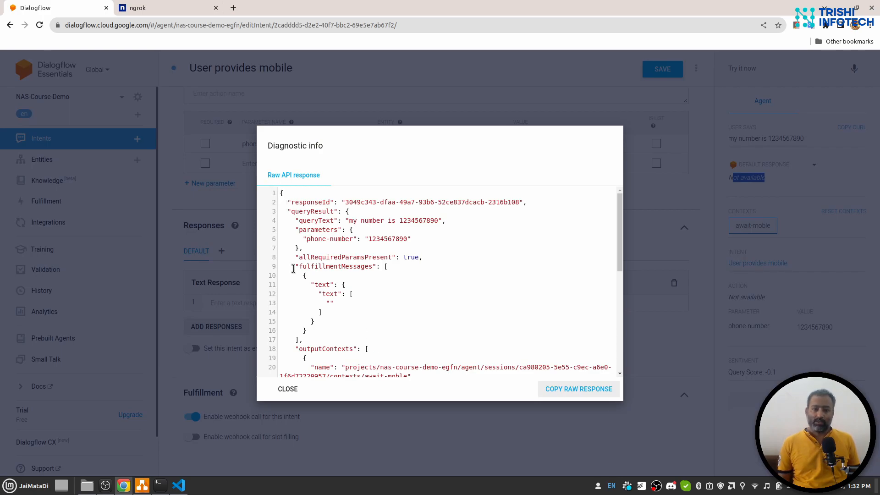
click(287, 390)
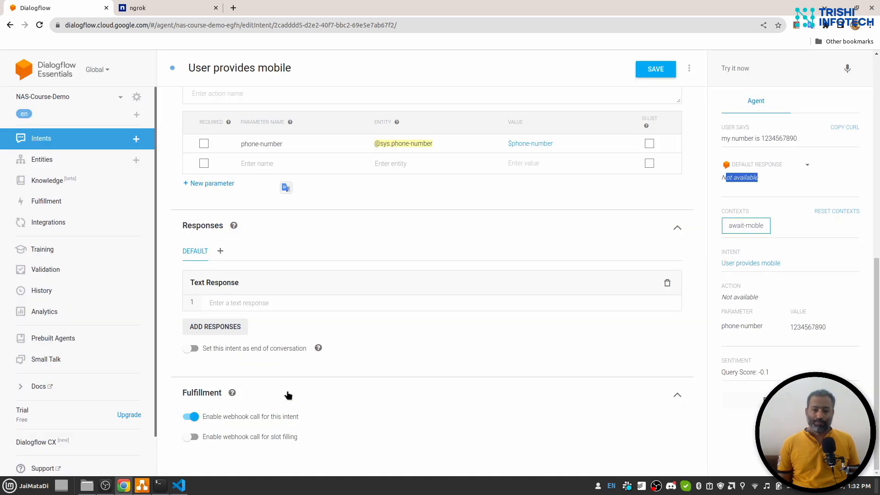
Open the agent's Fulfillment page and examine the Webhook and Inline Editor (Powered by Google Cloud Functions) options.
click(56, 203)
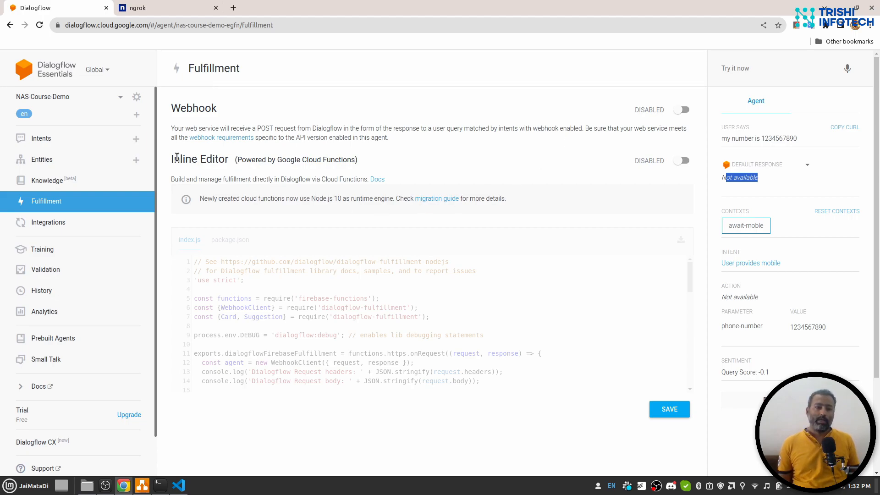
drag(173, 157, 226, 160)
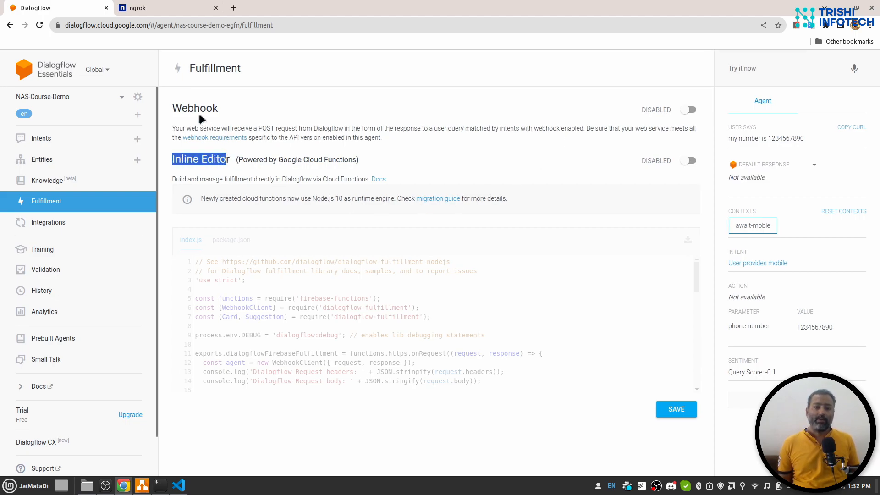
double_click(187, 108)
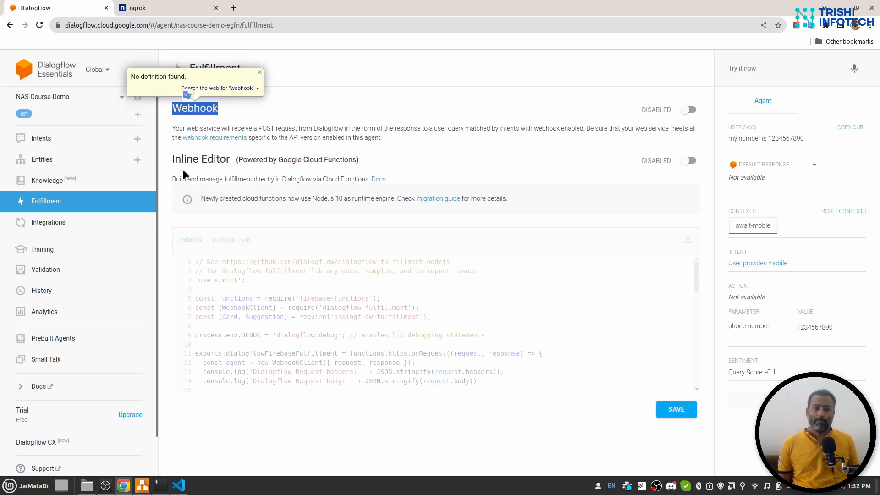
click(182, 154)
drag(181, 154, 344, 159)
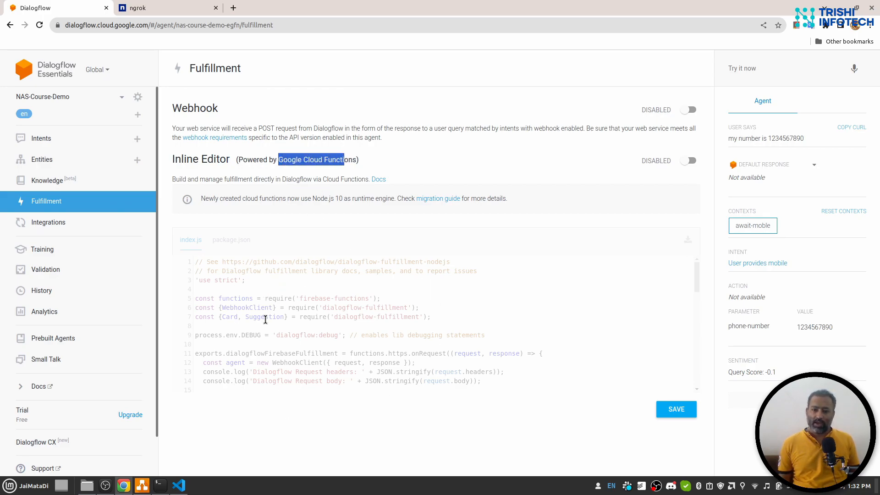
click(289, 158)
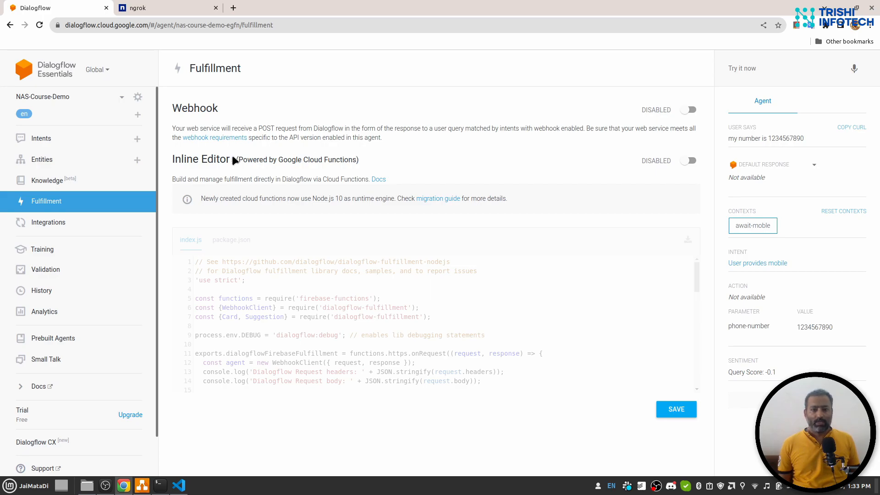
drag(172, 159, 348, 171)
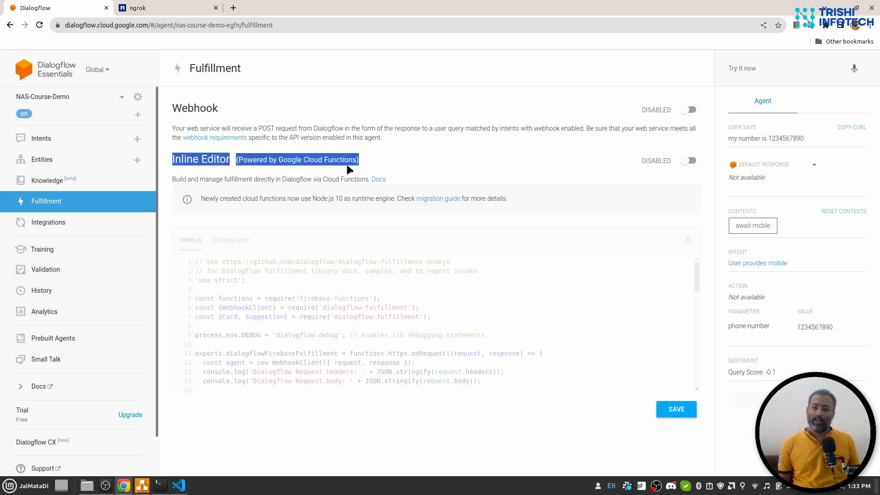
Enable the agent's webhook and try to save the fulfillment settings with the URL left blank.
click(689, 110)
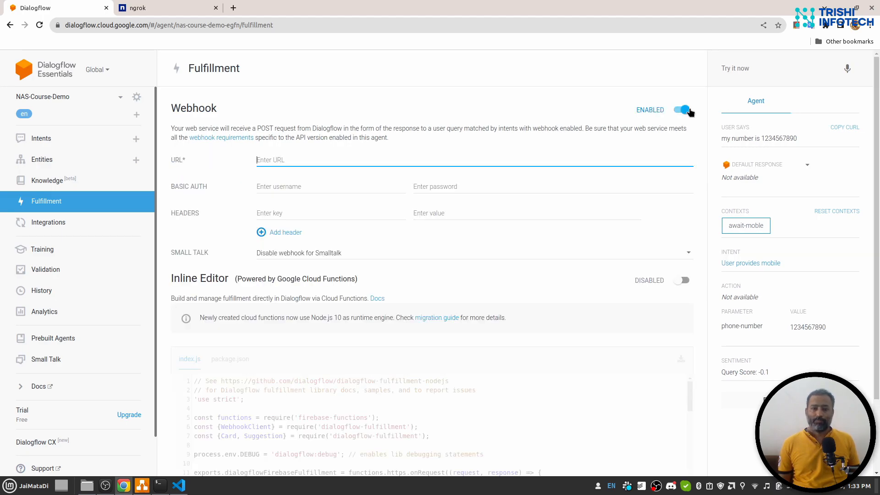
scroll(705, 198, down, 2)
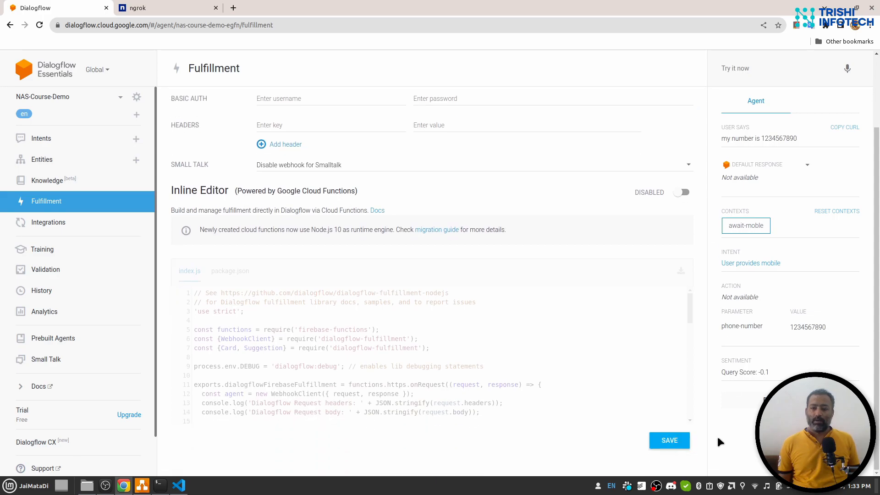
click(671, 442)
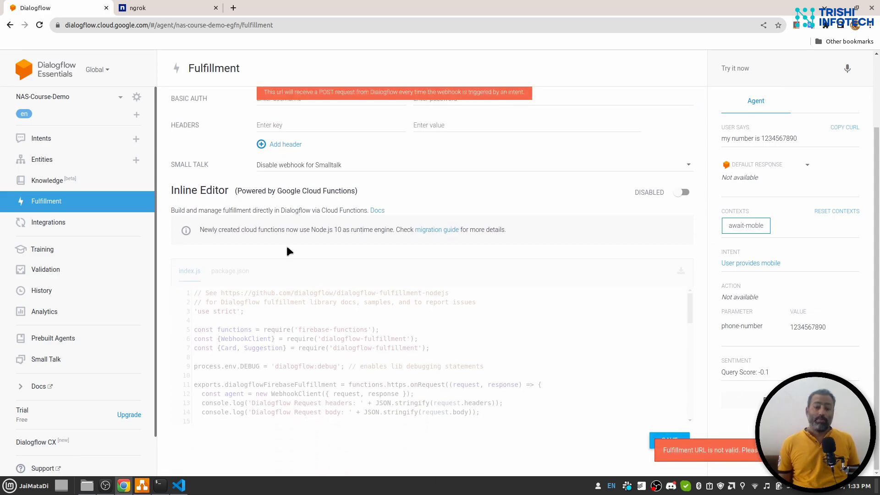
Switch to the terminal and start an ngrok tunnel to local port 5000 with the command ngrok http 5000.
scroll(289, 251, up, 2)
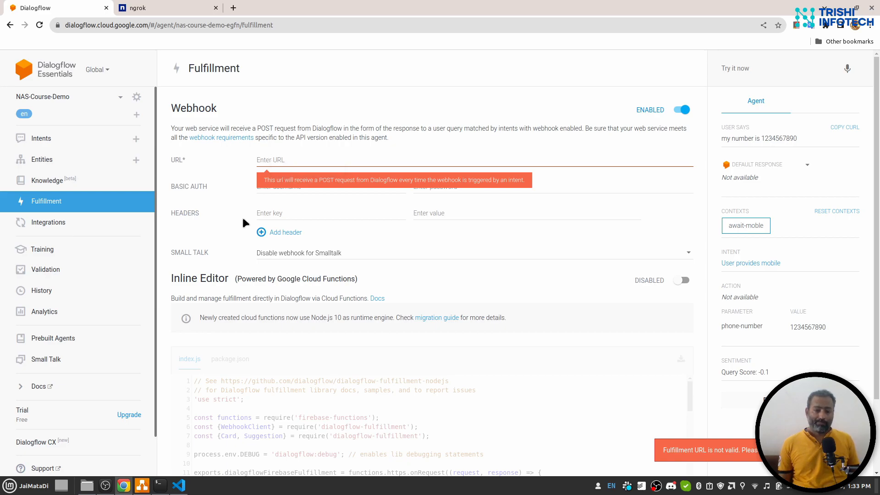
click(160, 485)
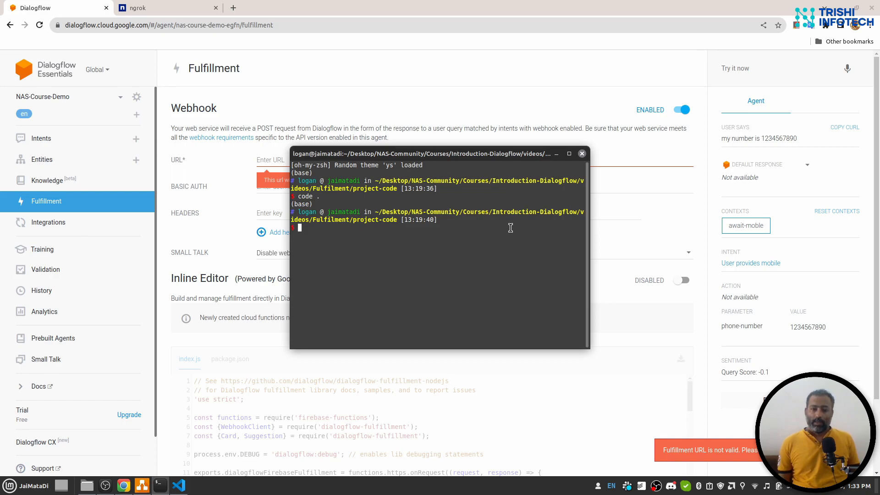
text(ngrok http 5000)
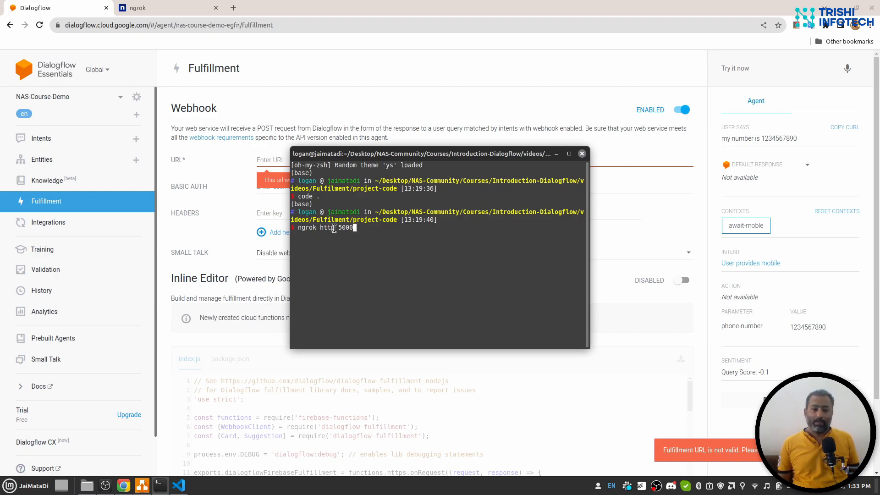
drag(337, 227, 404, 329)
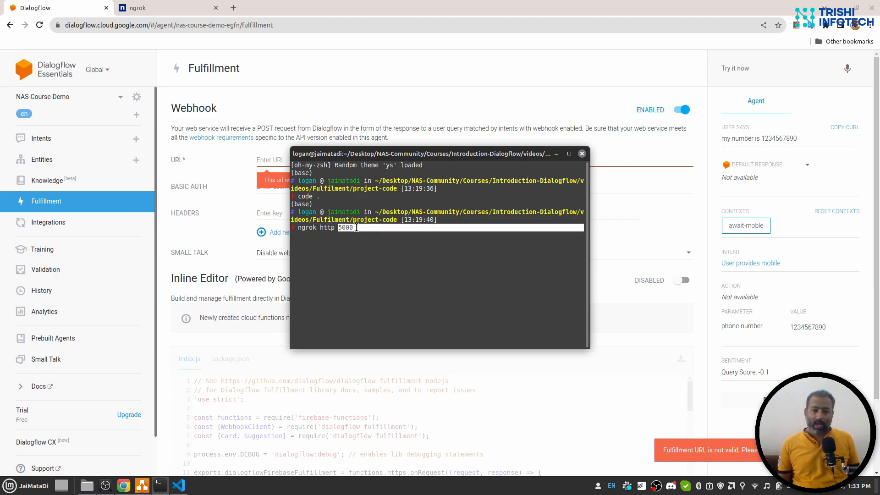
click(390, 277)
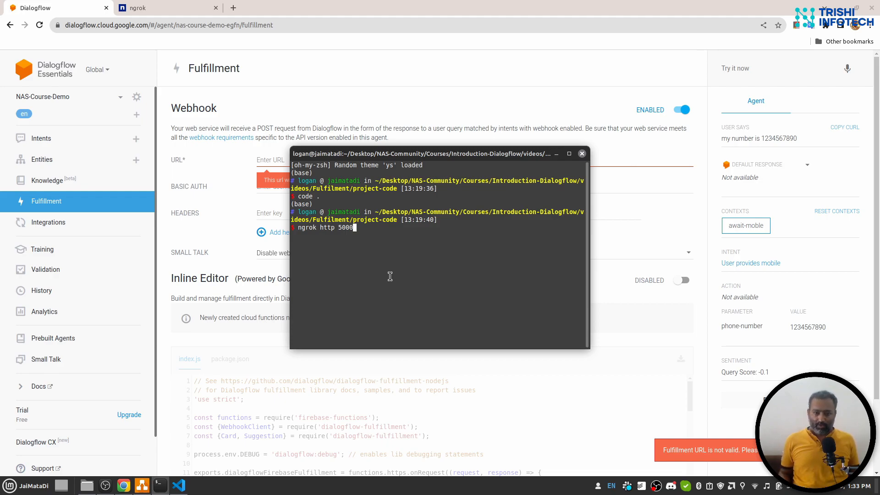
key(Return)
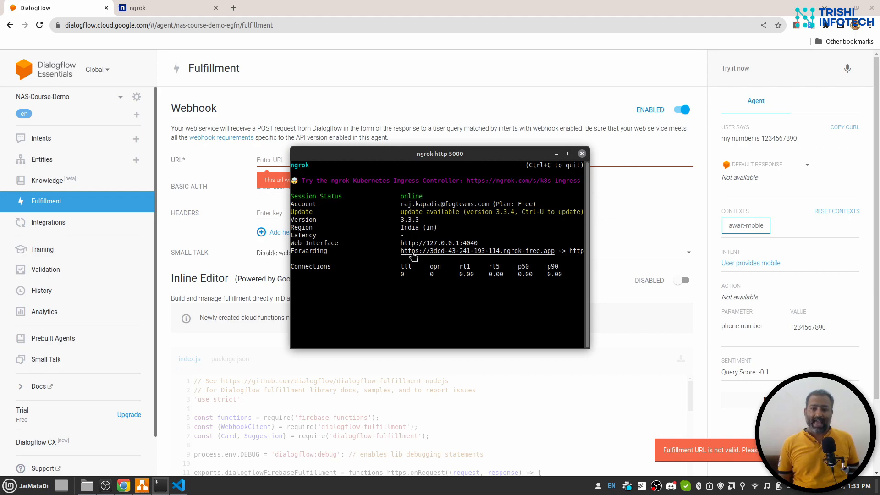
ctrl+click(461, 251)
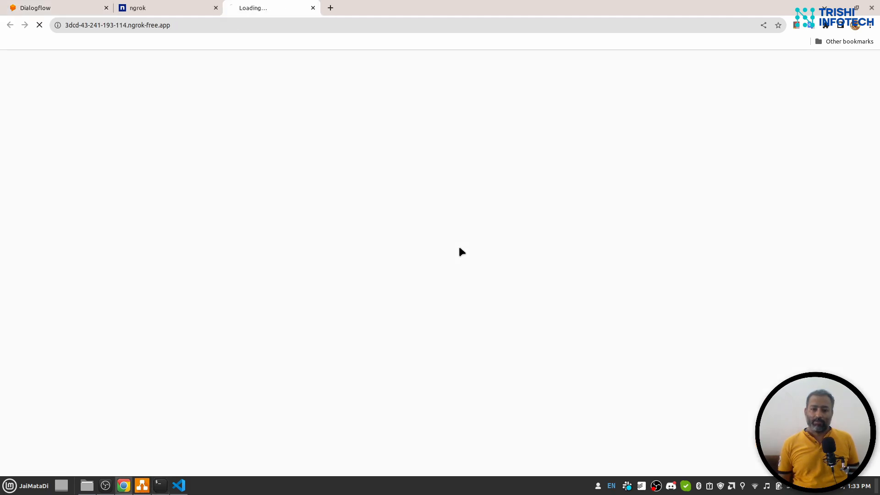
click(216, 24)
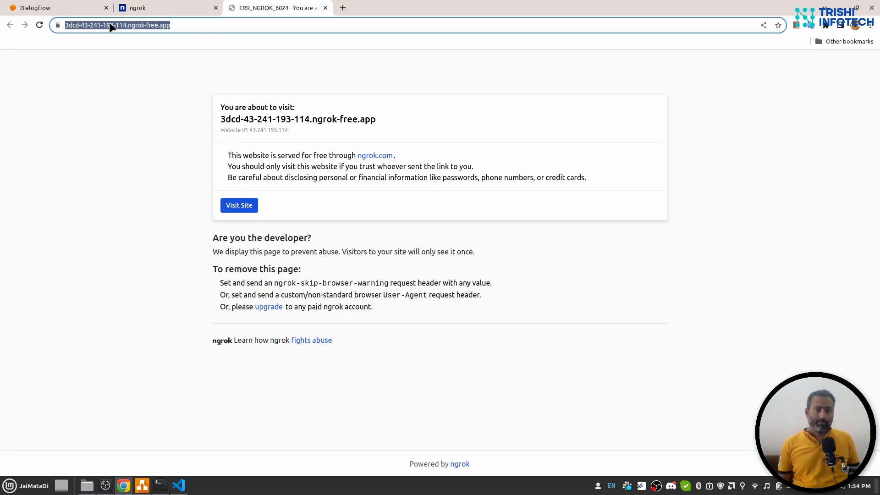
click(42, 5)
click(278, 156)
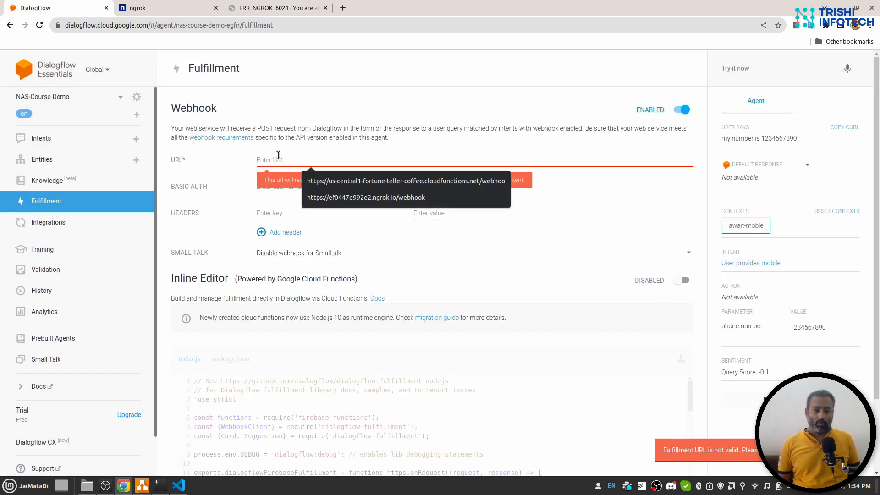
text(https://5dcd-43-241-193-114.ngrok-free.app/)
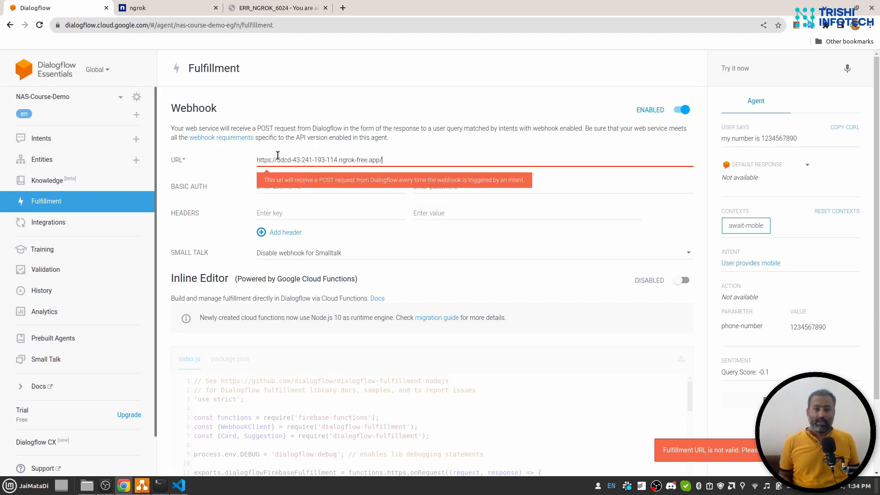
text(dial)
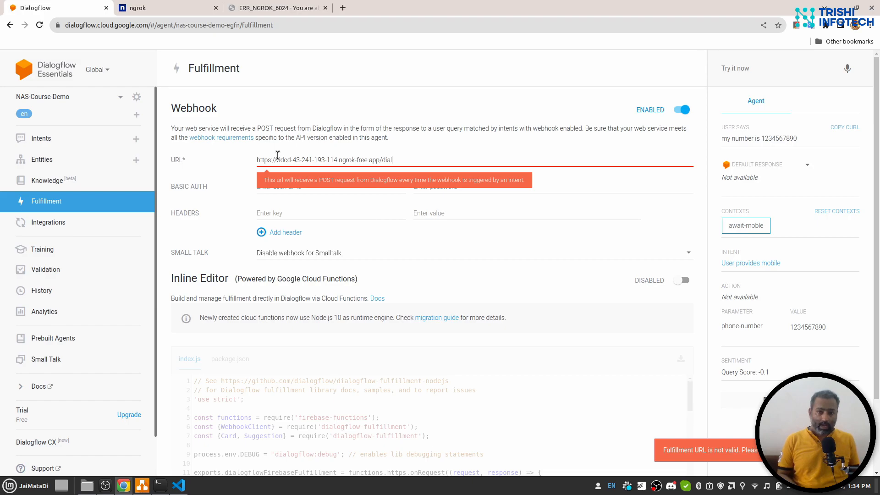
key(BackSpace)
text(webhook)
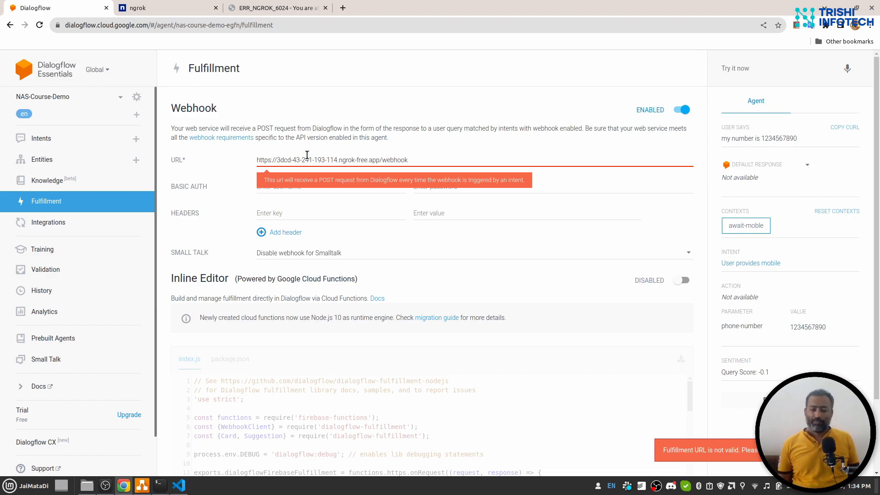
scroll(518, 232, down, 2)
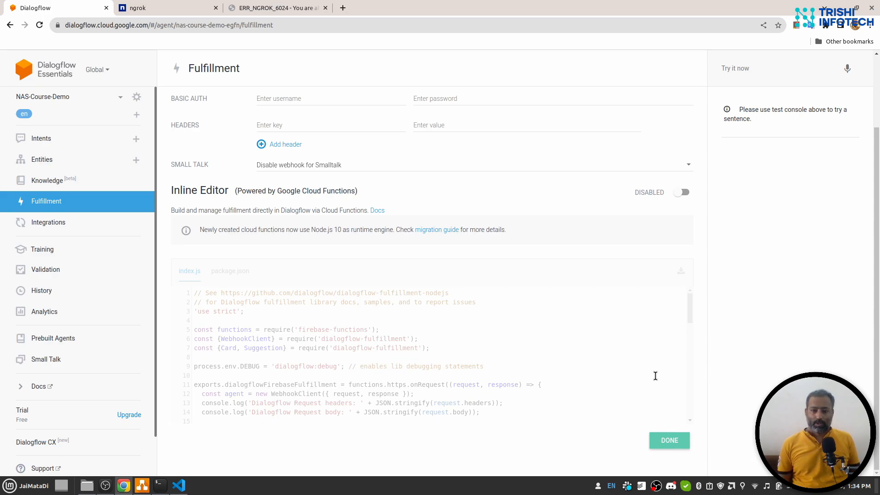
scroll(442, 302, up, 4)
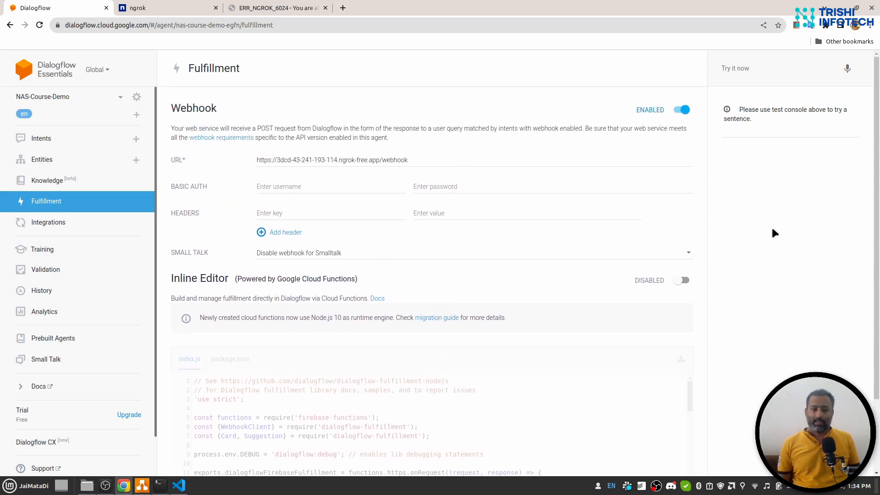
Start a new test conversation with "hi" and reply with the earlier phrase that gives the user's name.
click(748, 68)
text(hi)
key(Return)
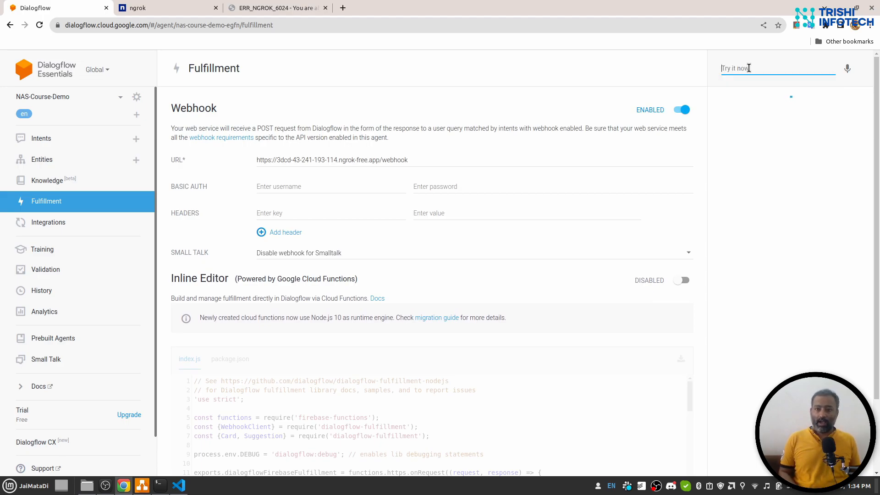
text(my)
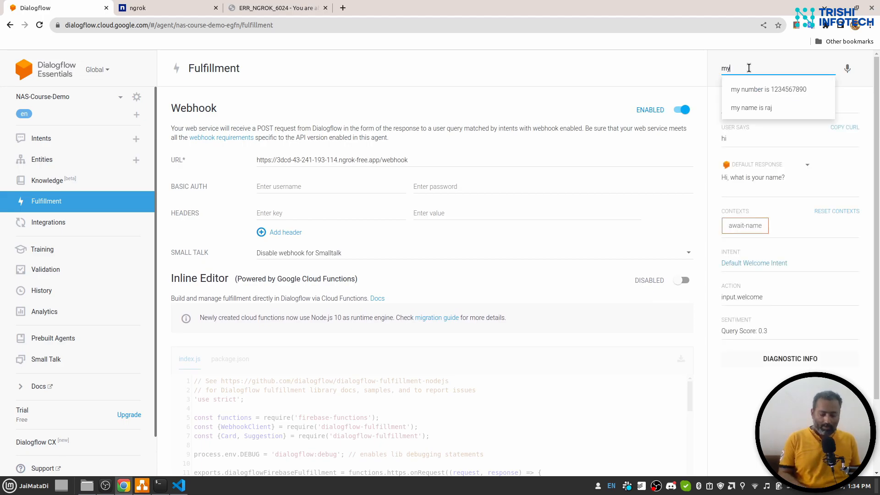
key(Down)
key(Down)
key(Return)
Answer the mobile-number question in the test conversation with the earlier phrase that gives the phone number.
text(my)
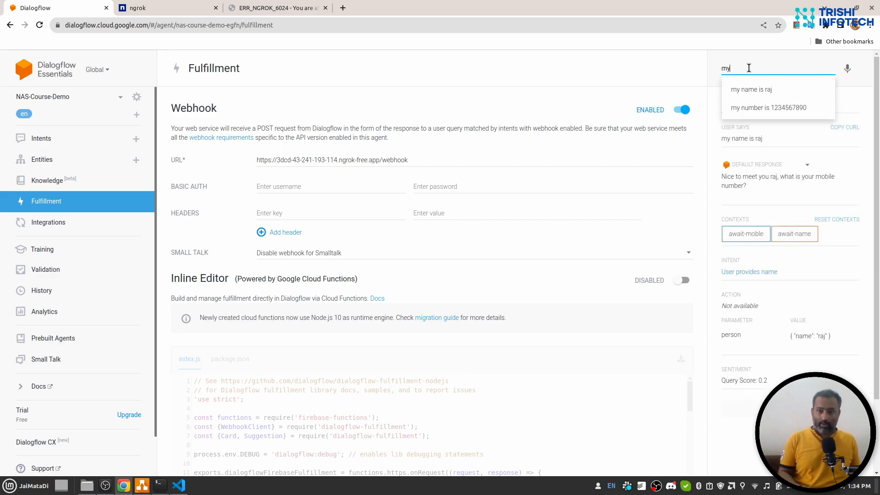
key(Down)
key(Down)
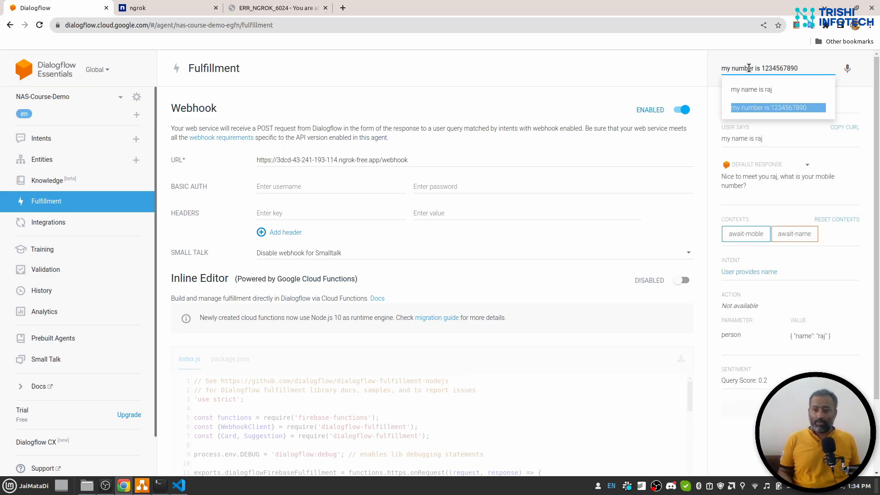
key(Return)
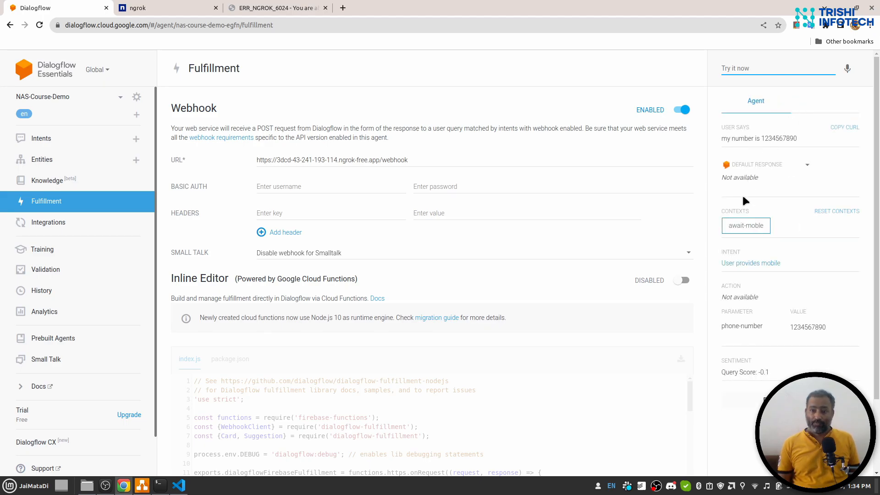
Examine the default response, the fulfillment request and the fulfillment status in the diagnostic info, and check the HTTP requests in the ngrok terminal.
drag(723, 179, 750, 182)
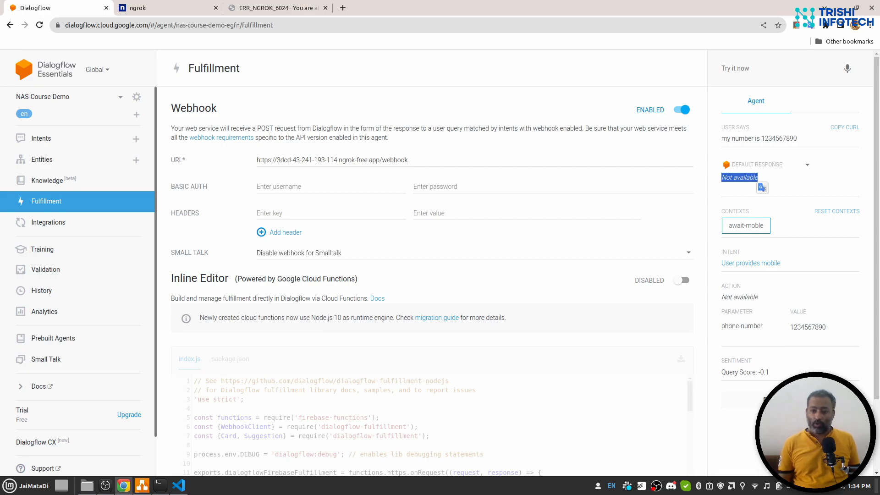
click(746, 400)
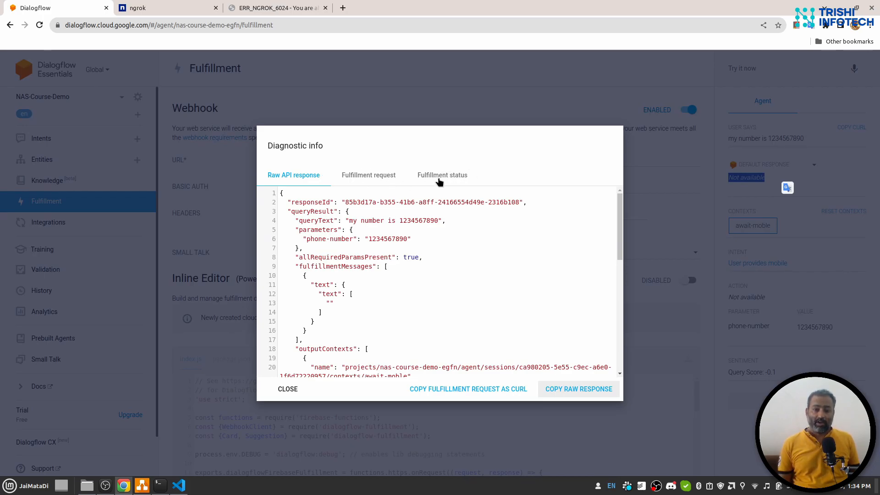
click(367, 176)
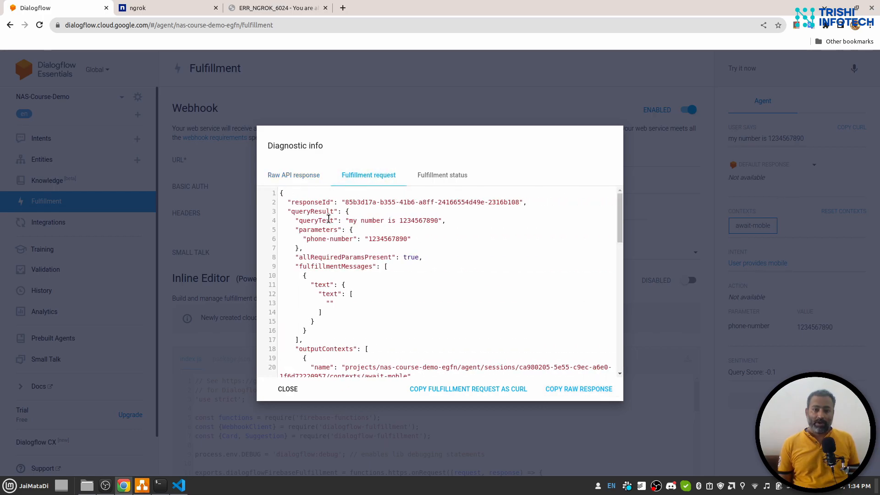
drag(285, 197, 328, 389)
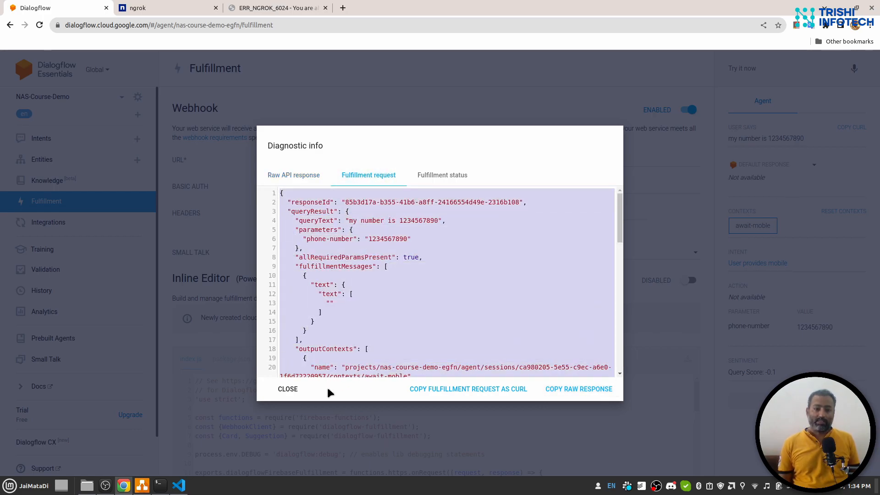
scroll(383, 315, down, 3)
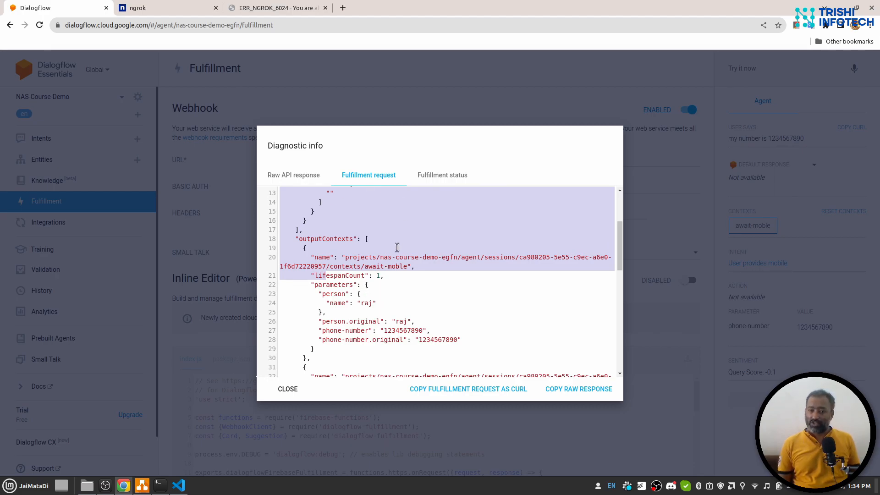
click(449, 172)
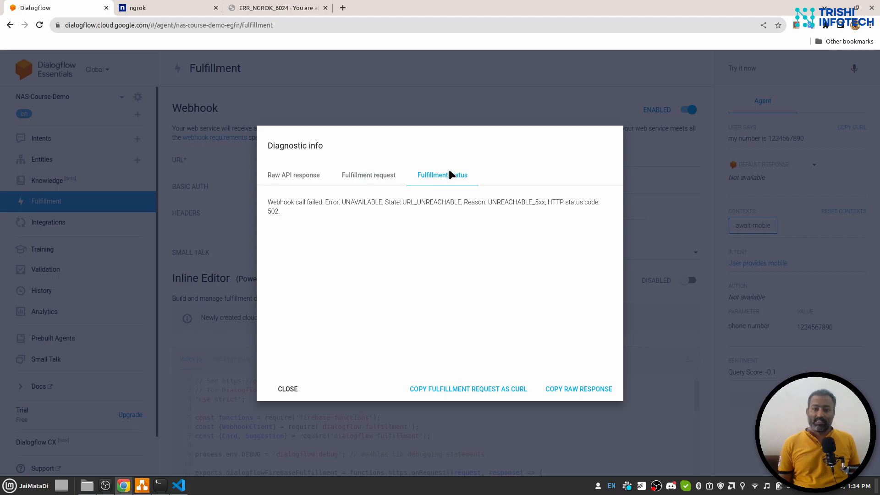
drag(346, 204, 399, 198)
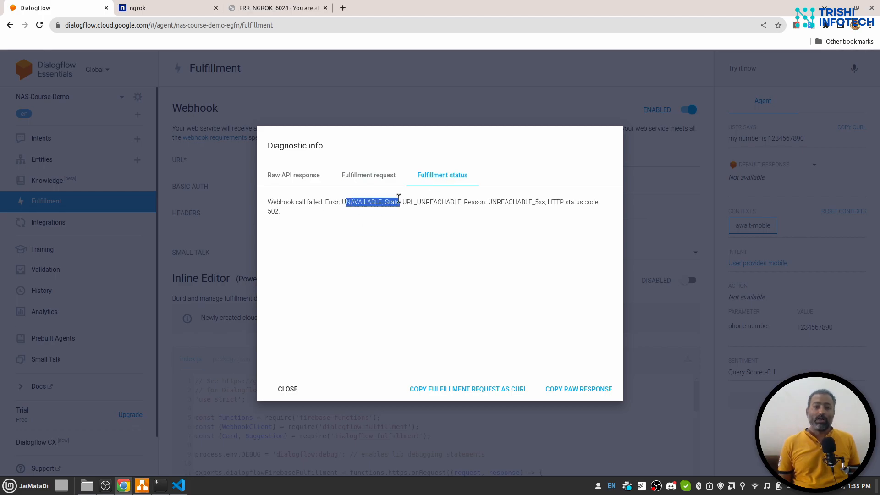
click(160, 485)
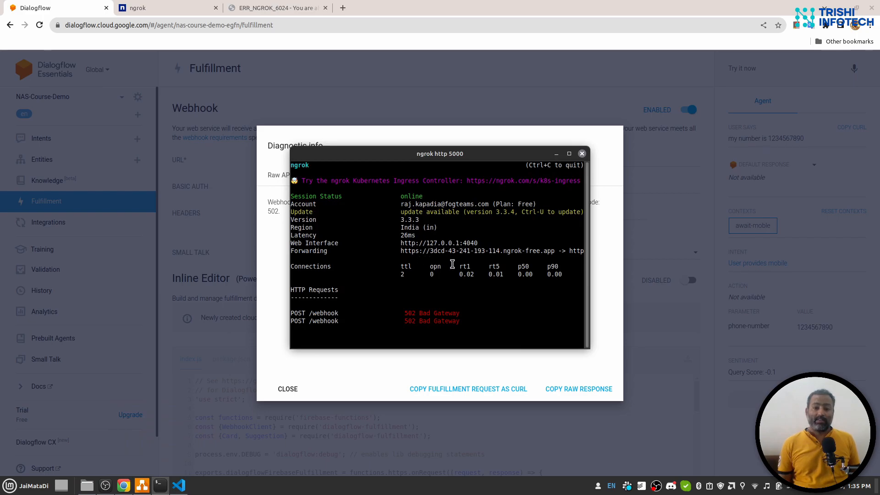